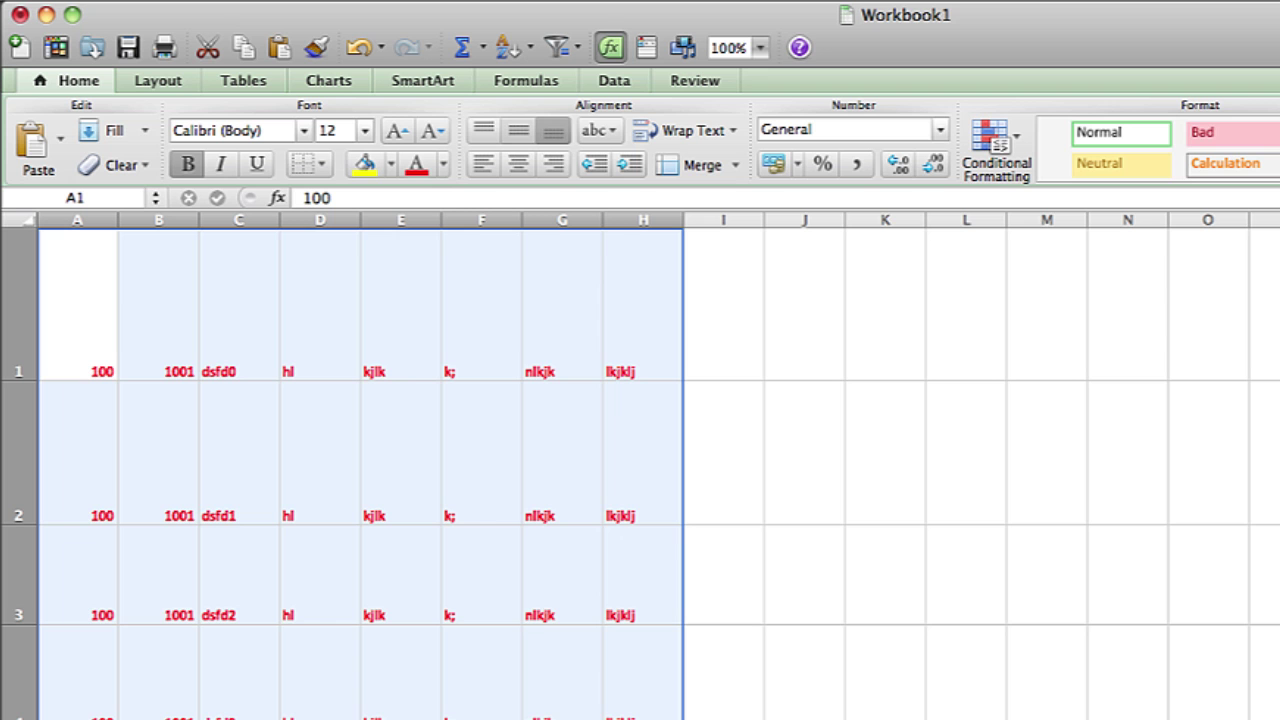
Step: Center the red text in A1:H4 vertically with Align Text Middle
{"action": "left_click", "coordinate": [518, 131]}
Step: Align the A1:H4 text to the top of the cells and to the right edge
{"action": "left_click", "coordinate": [518, 130]}
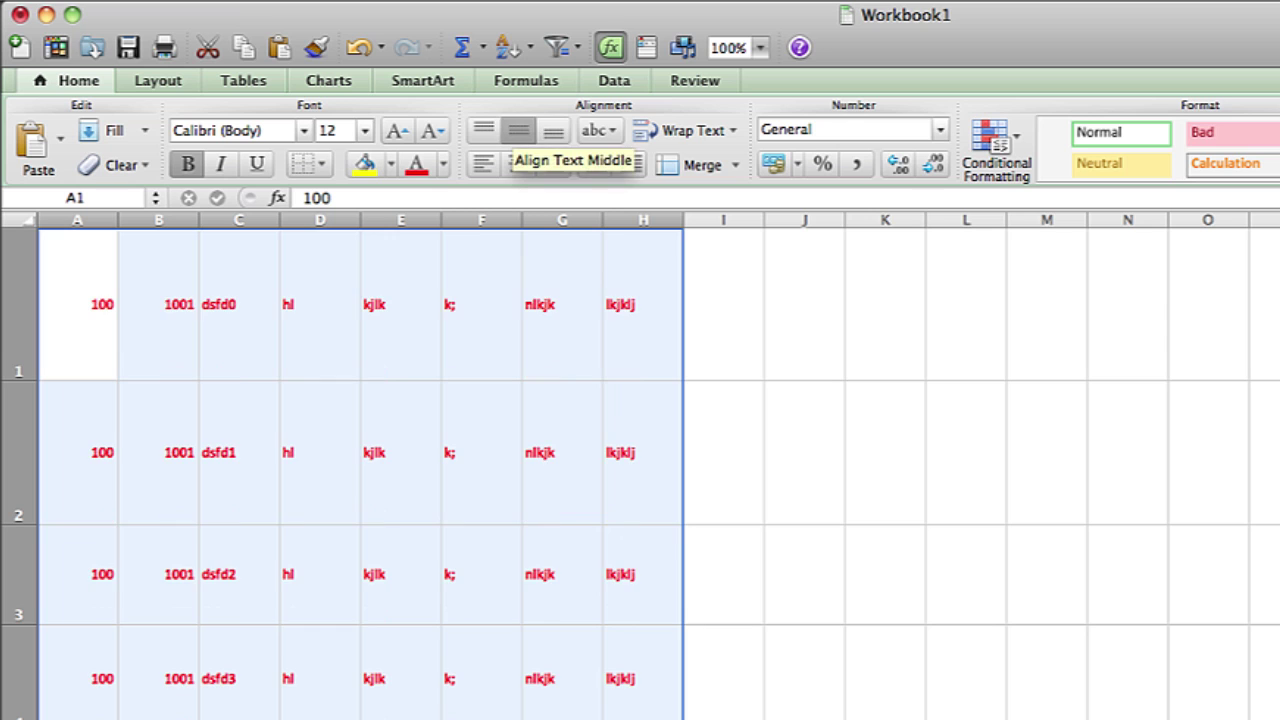
{"action": "left_click", "coordinate": [483, 130]}
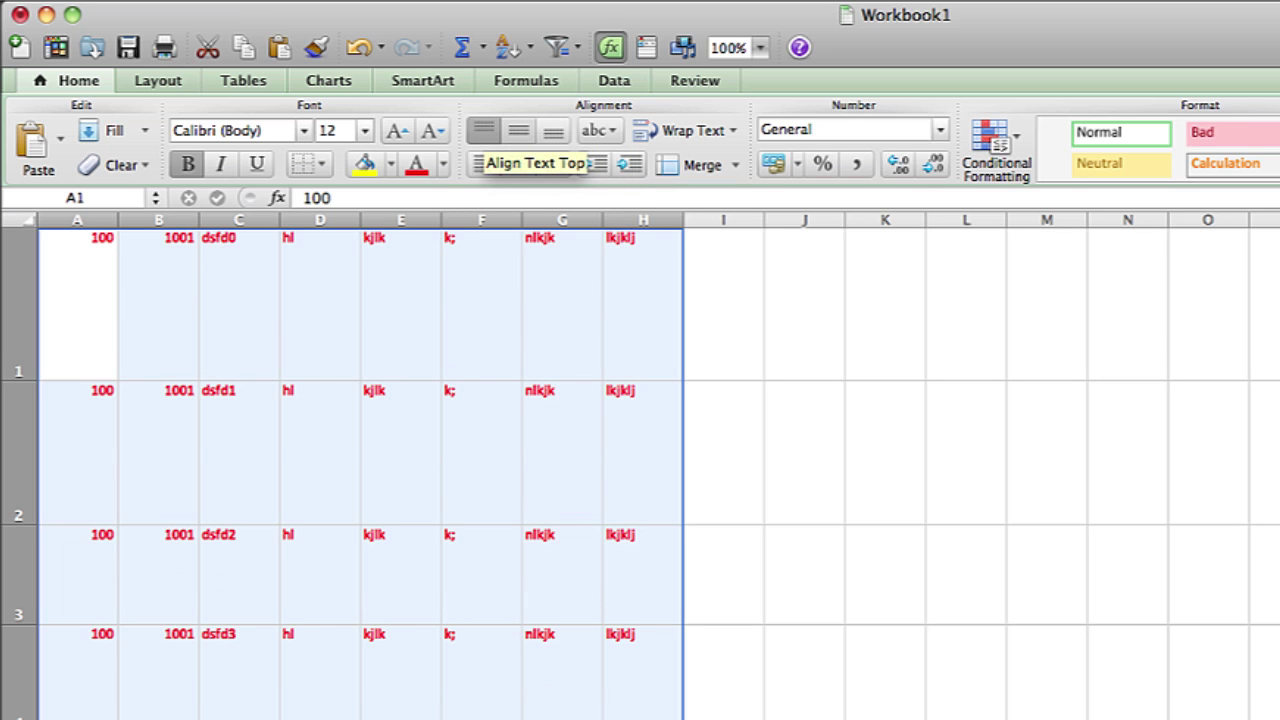
{"action": "left_click", "coordinate": [483, 164]}
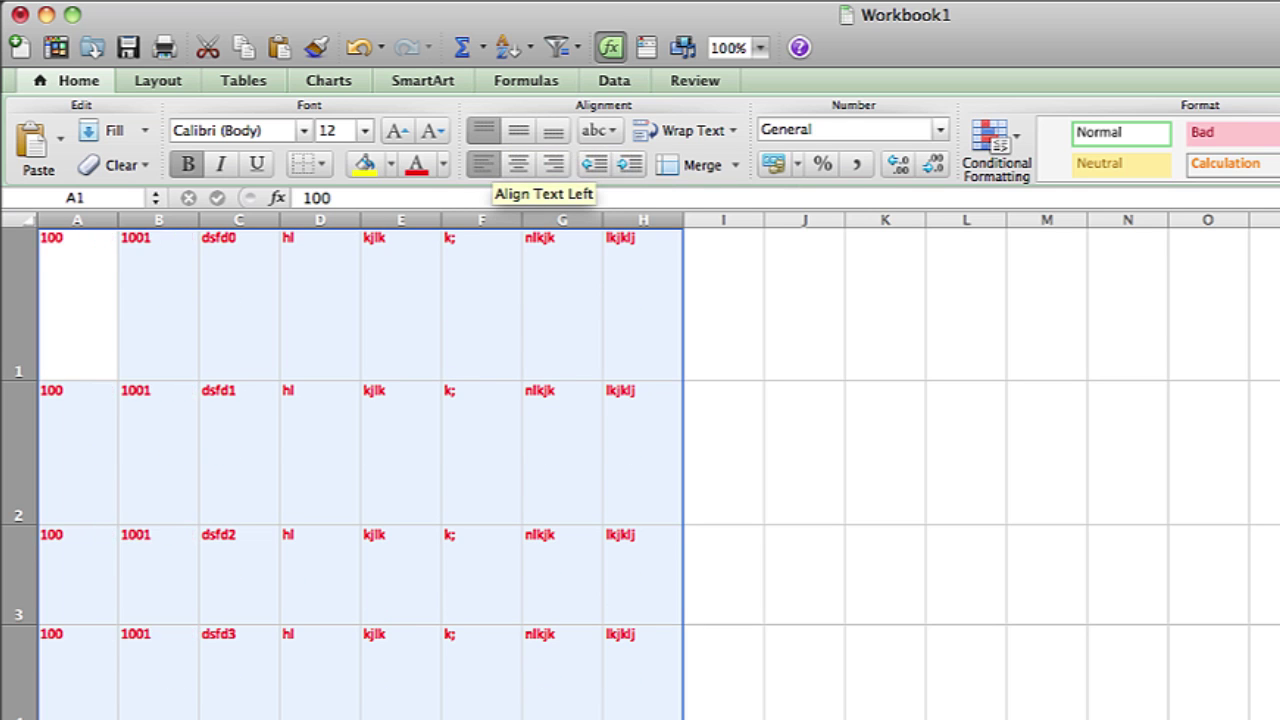
{"action": "left_click", "coordinate": [553, 164]}
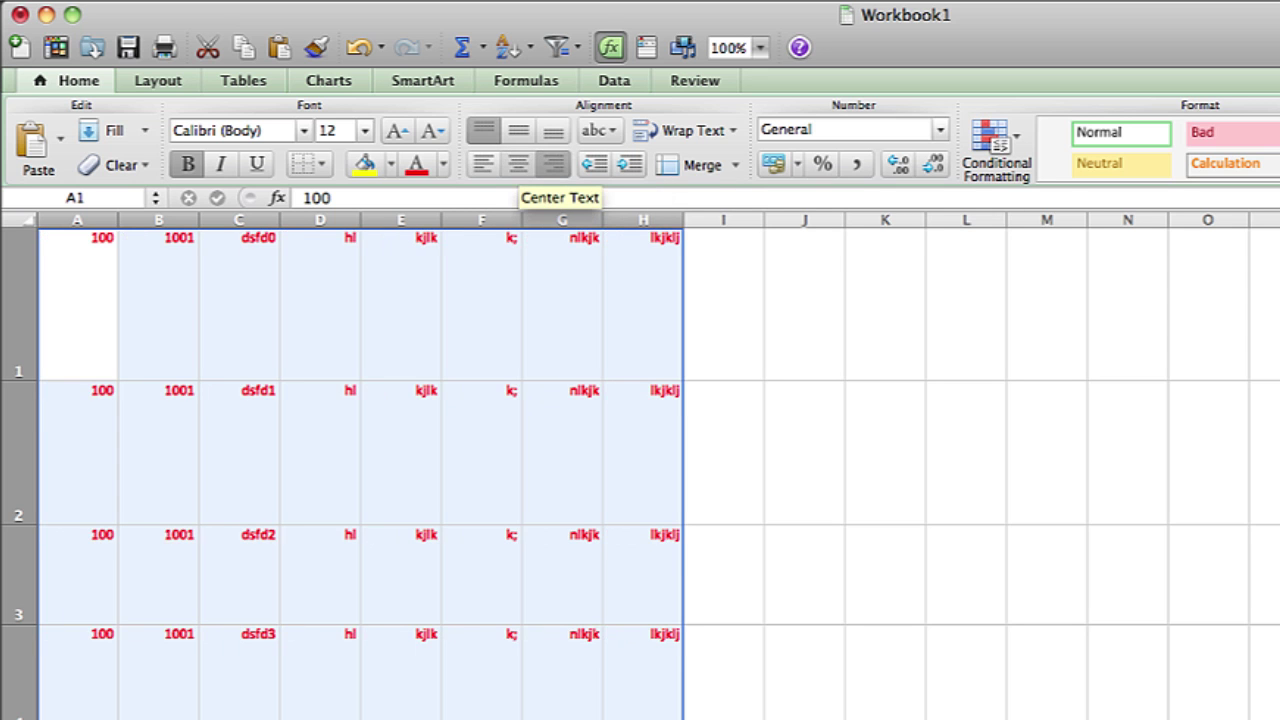